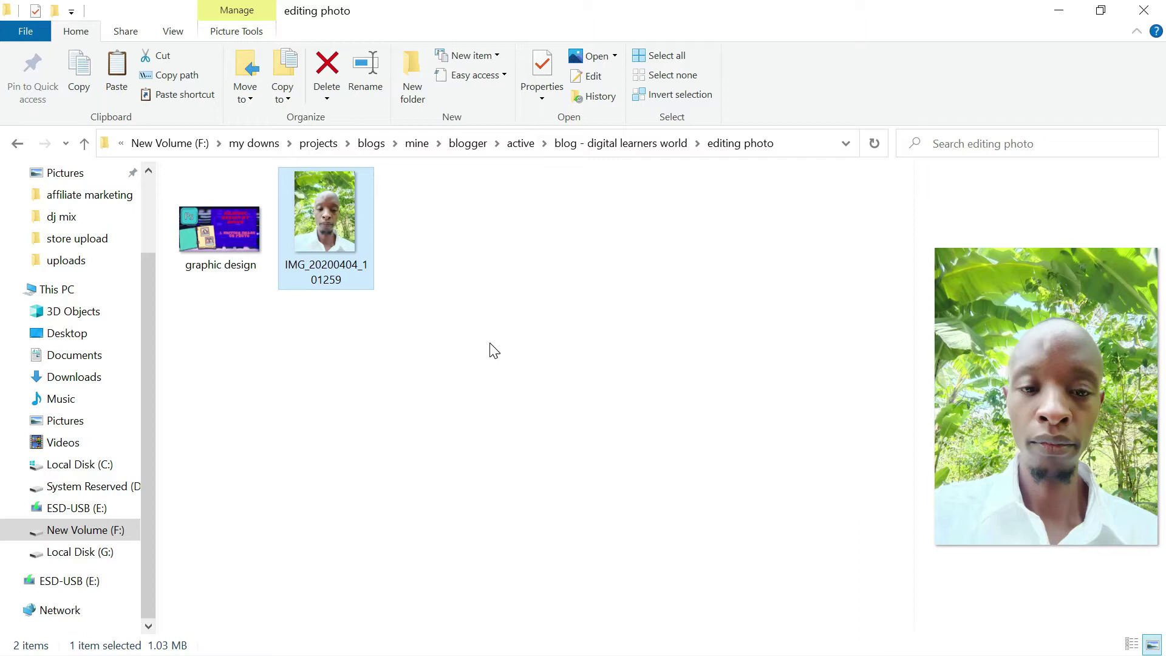
- Open IMG_20200404_101259.jpg in the Photos app to view the portrait
double_click(339, 223)
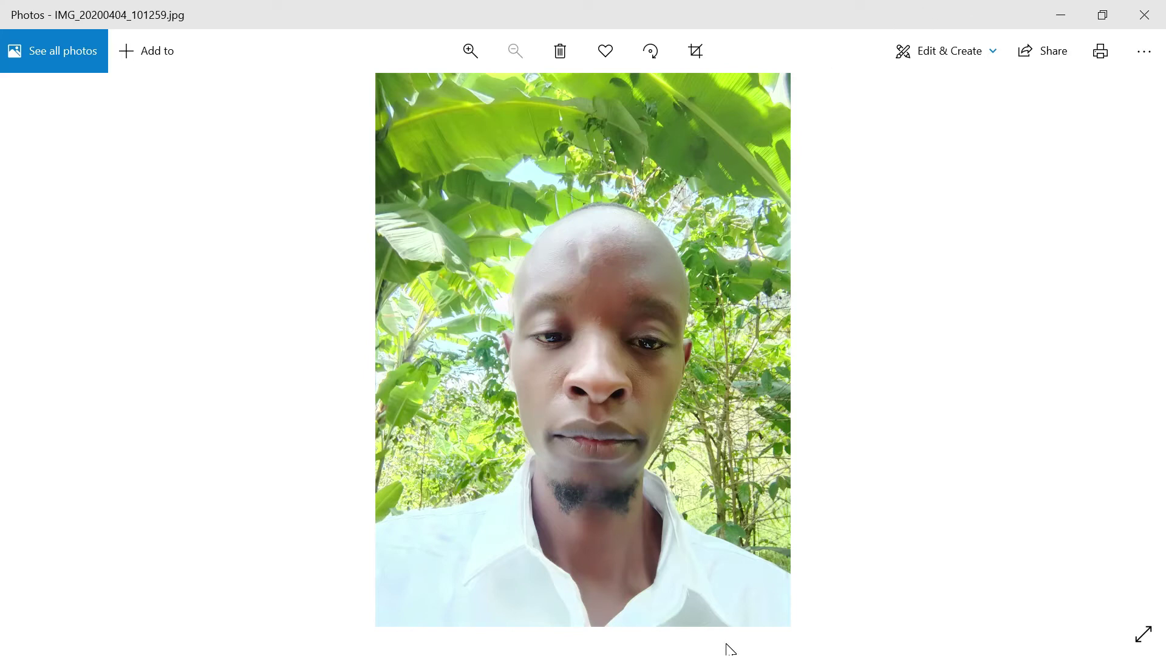
- Switch to Chrome and go to remove.bg
key(alt+Tab)
key(alt+Tab)
key(alt+Tab)
key(alt+Tab)
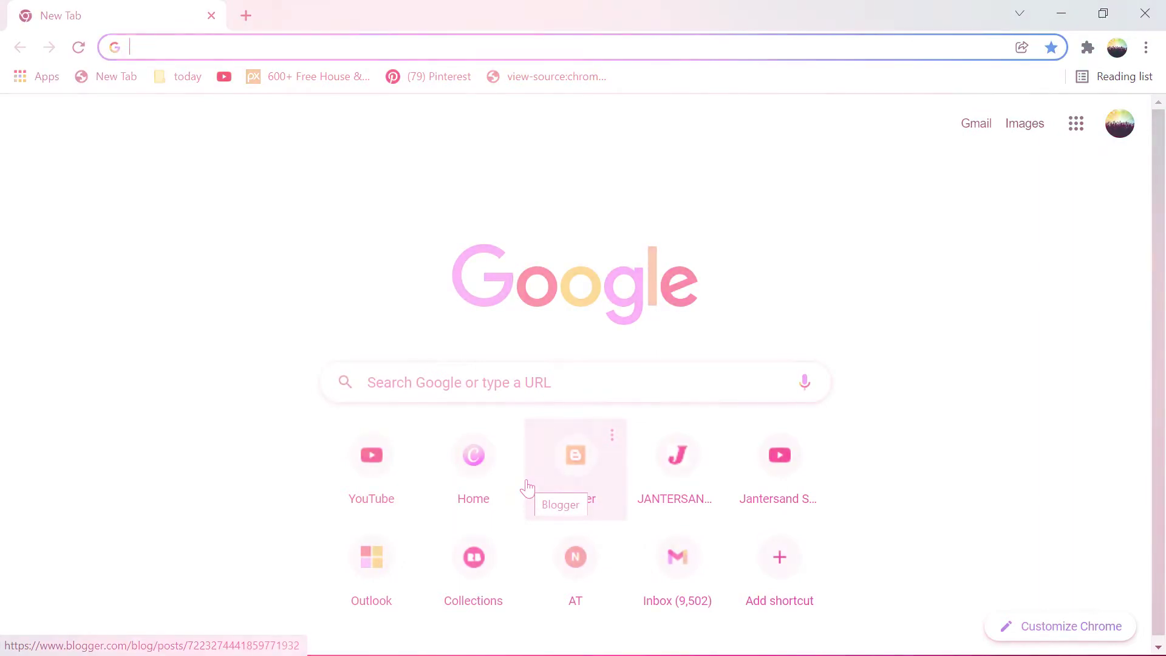
text(remove)
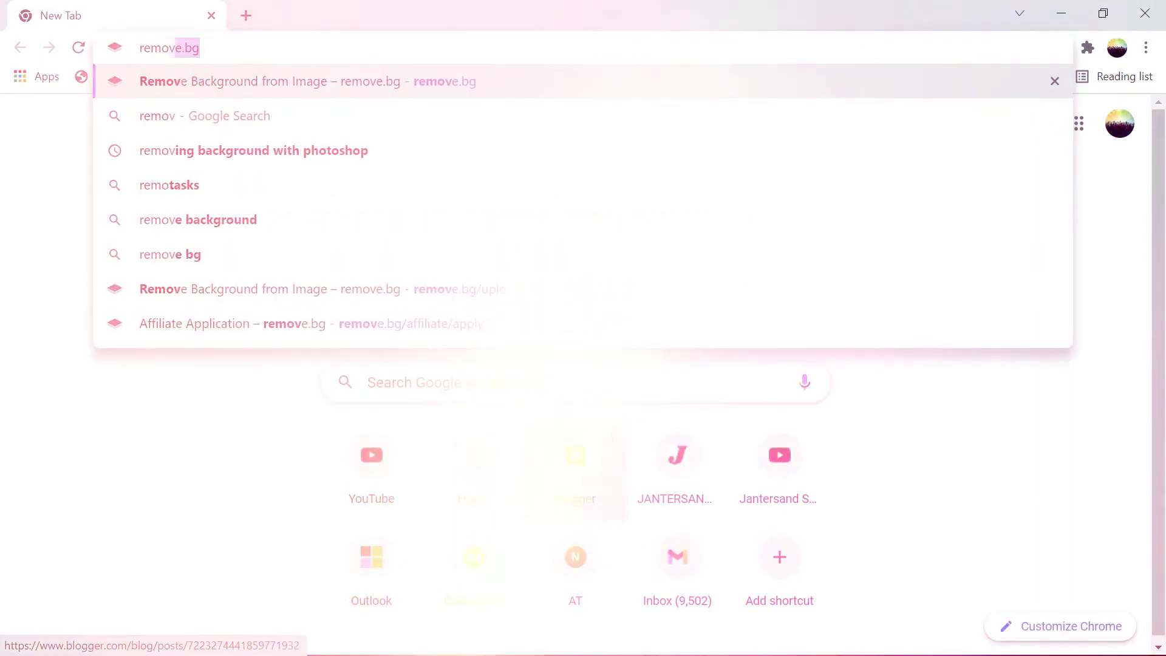
text(.)
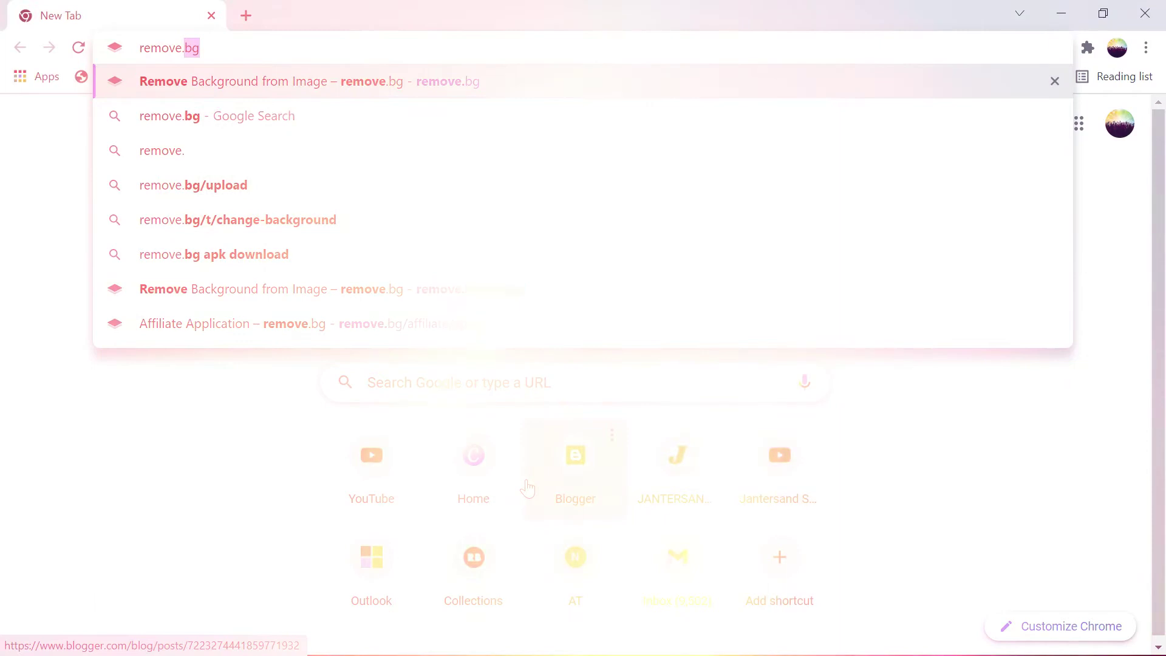
text(bg)
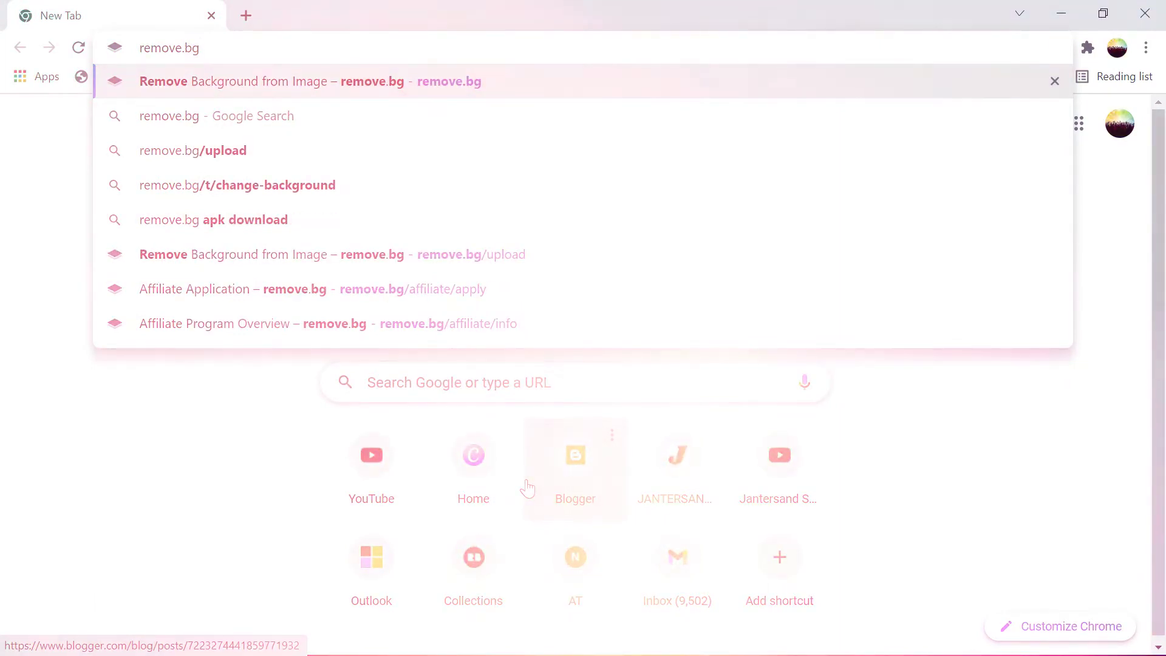
key(Return)
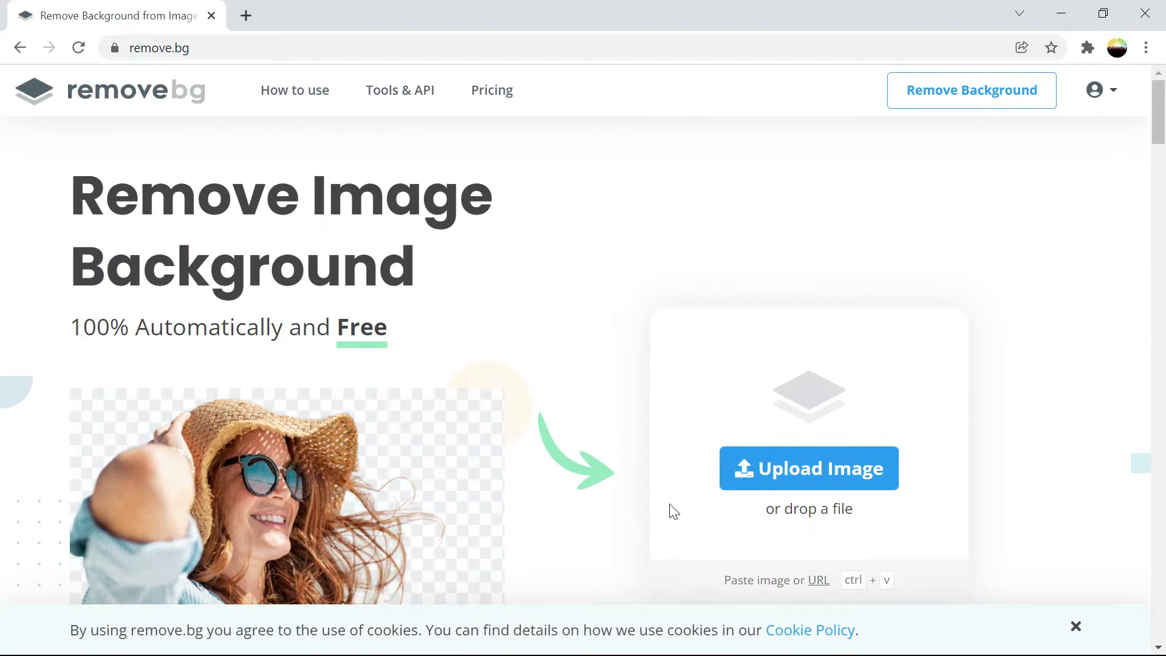
- Upload IMG_20200404_101259 to remove.bg to get its background removed
click(768, 483)
click(559, 528)
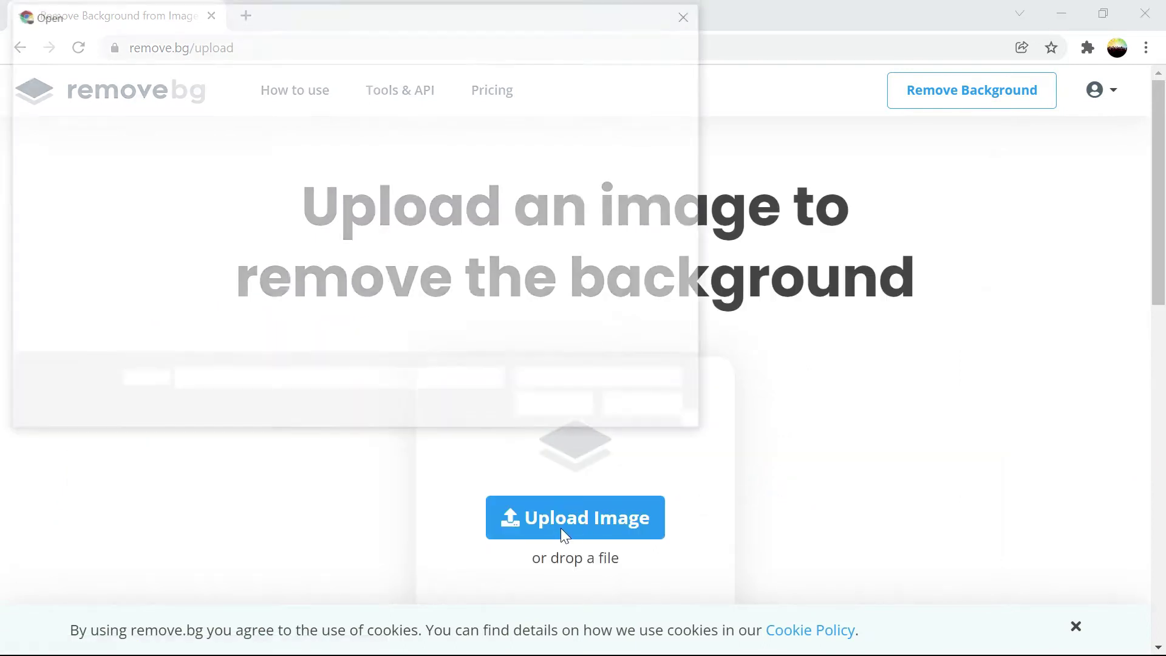
click(360, 155)
double_click(360, 155)
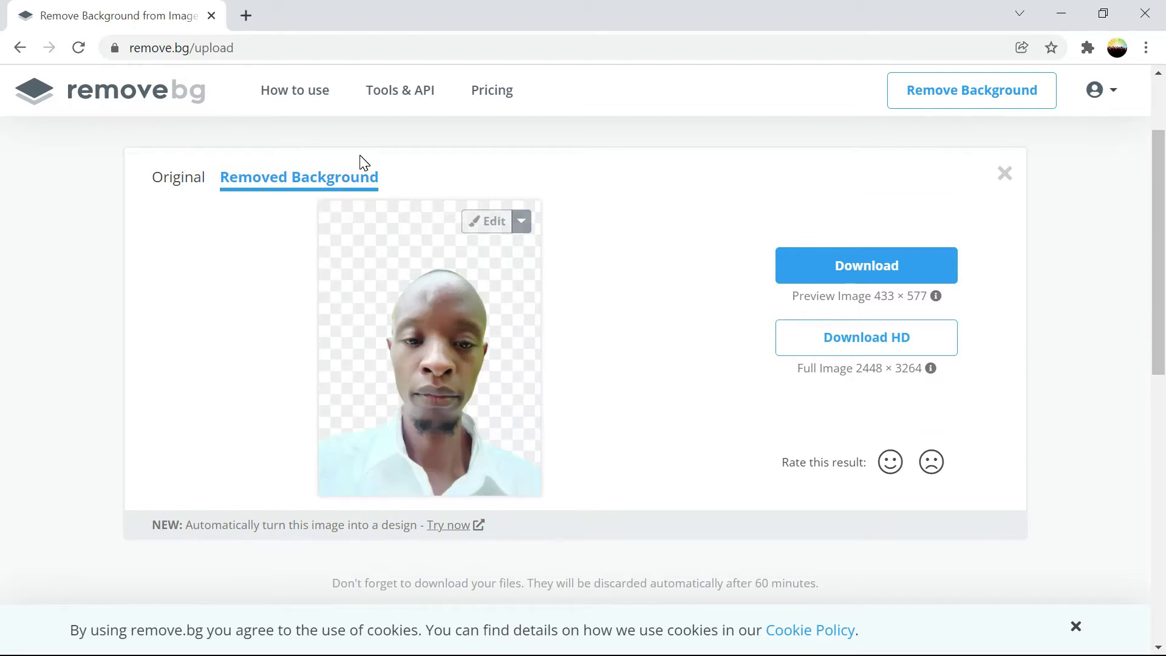
- In the editor, set a mountain-lake photo background behind the cutout and bring up download options
click(494, 221)
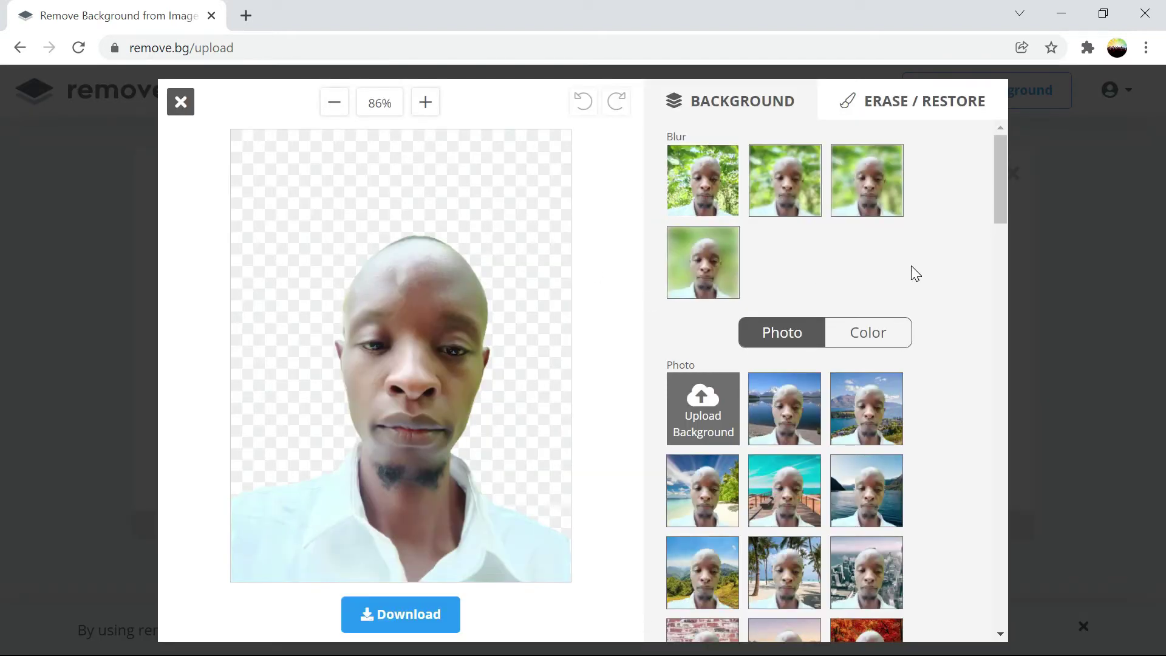
drag(1003, 214, 1000, 222)
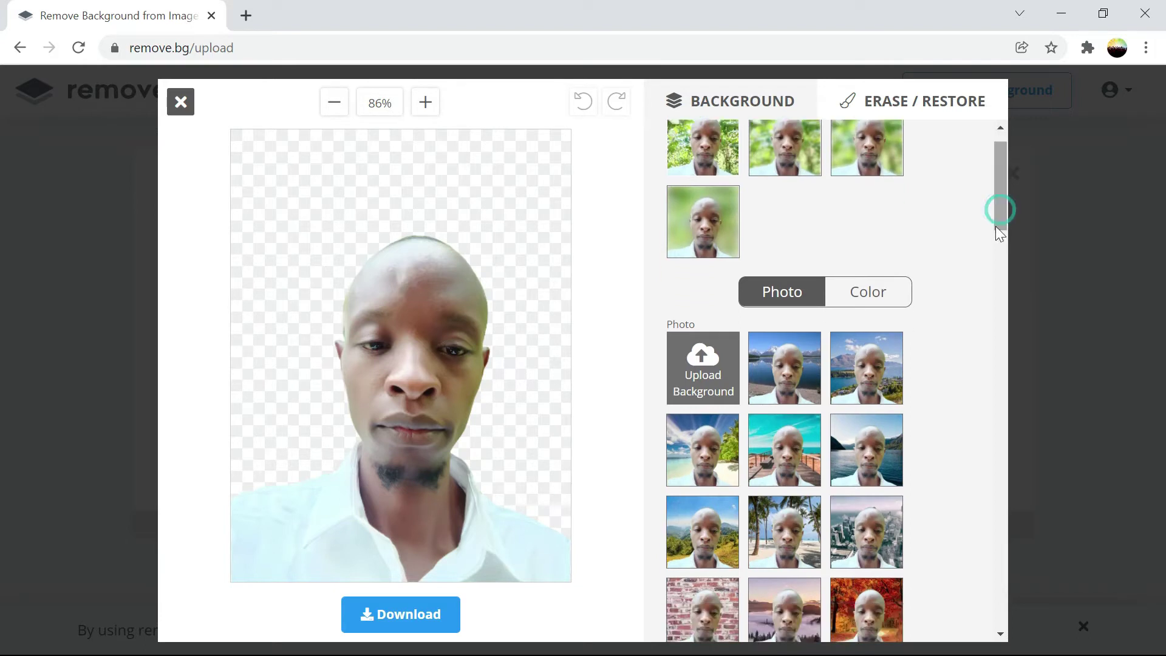
click(780, 377)
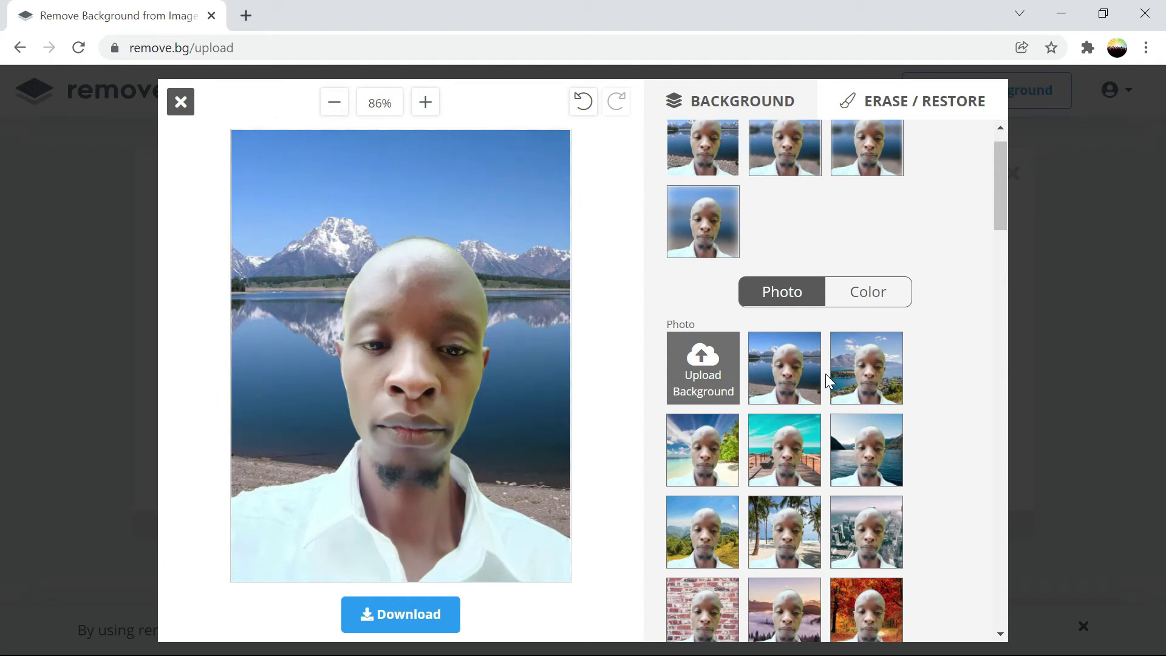
click(855, 377)
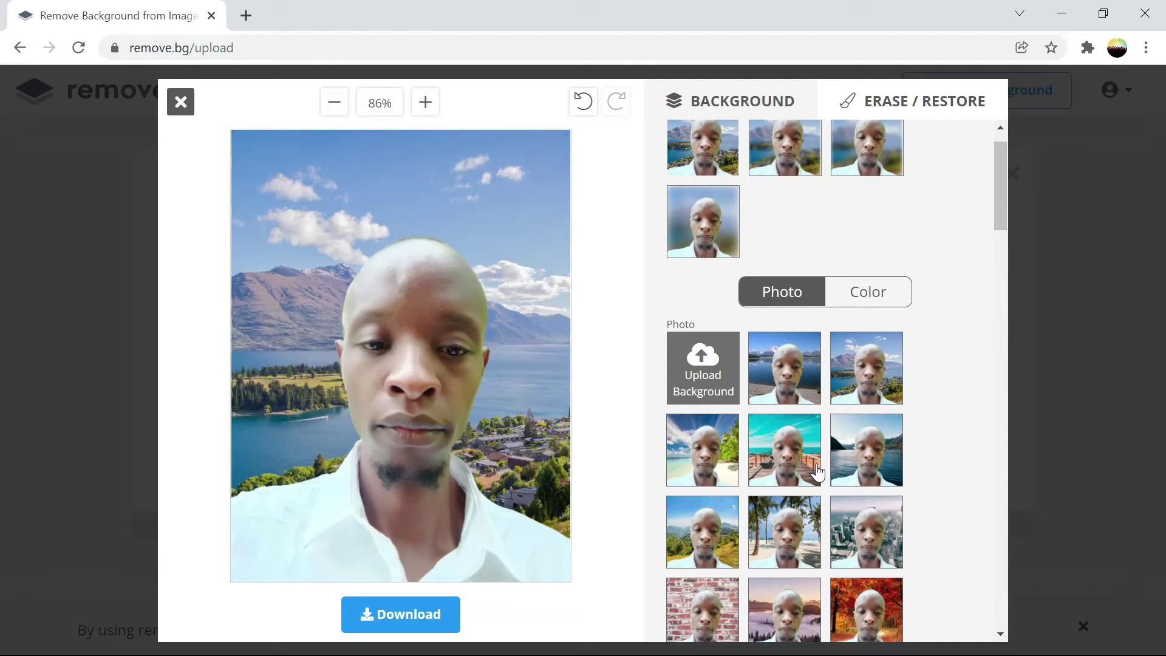
click(429, 619)
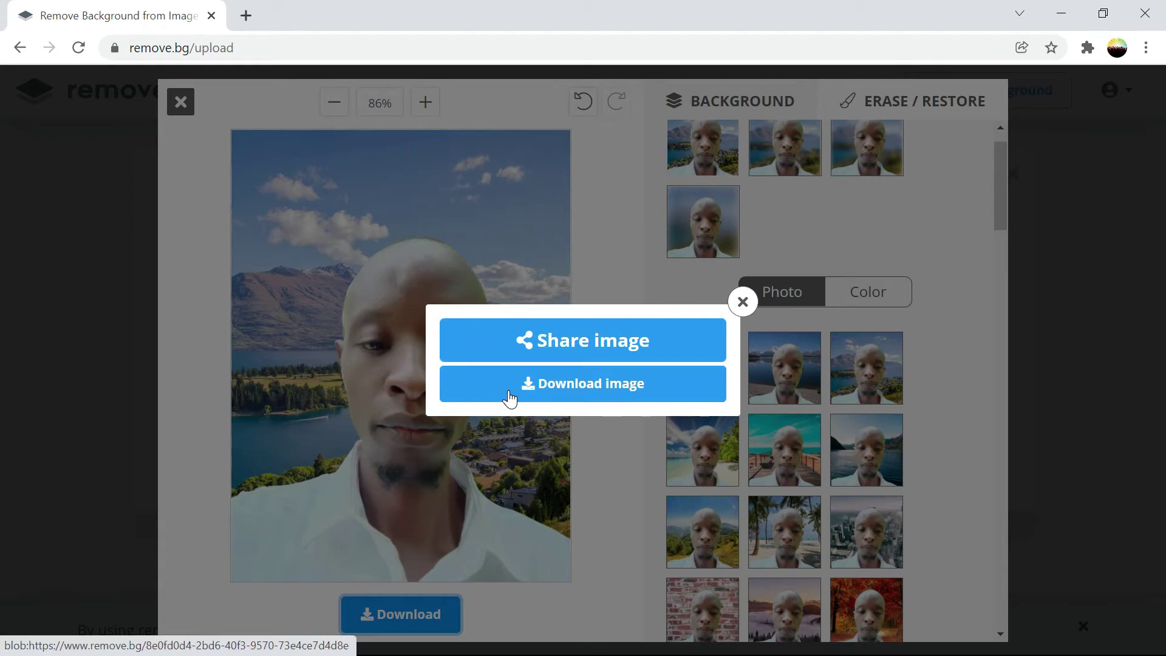
- Download the edited portrait as a PNG into the editing photo folder
click(542, 386)
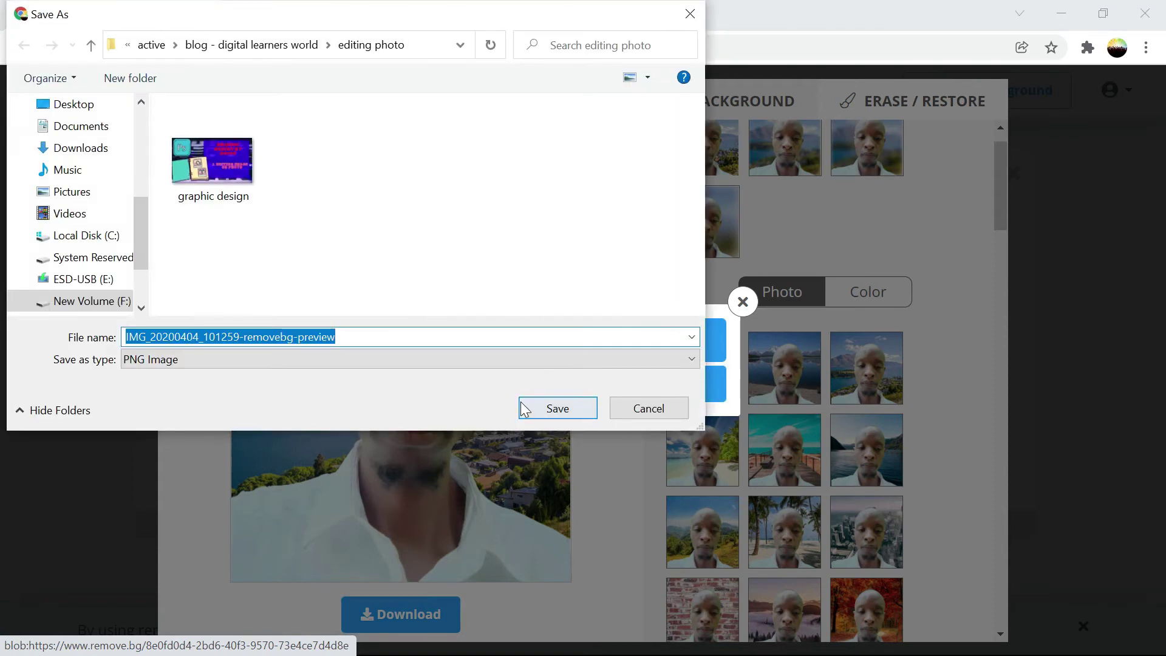
click(524, 408)
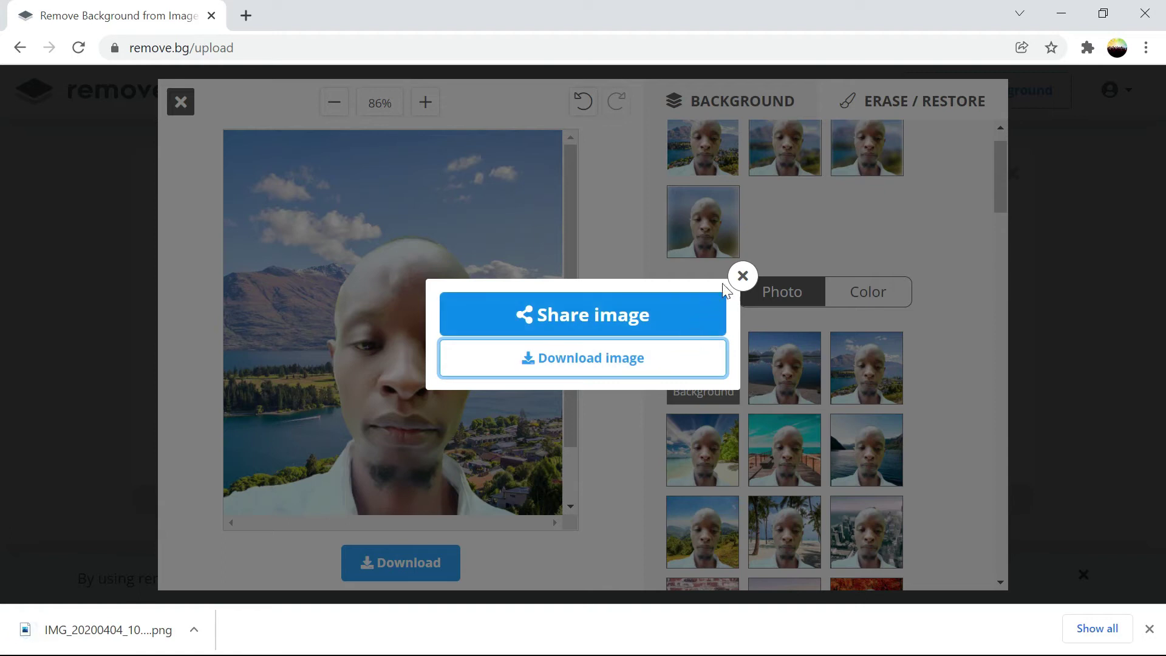
click(743, 276)
- Try a green grass background, then settle on the blue sky with clouds
drag(1003, 170, 1064, 538)
click(865, 453)
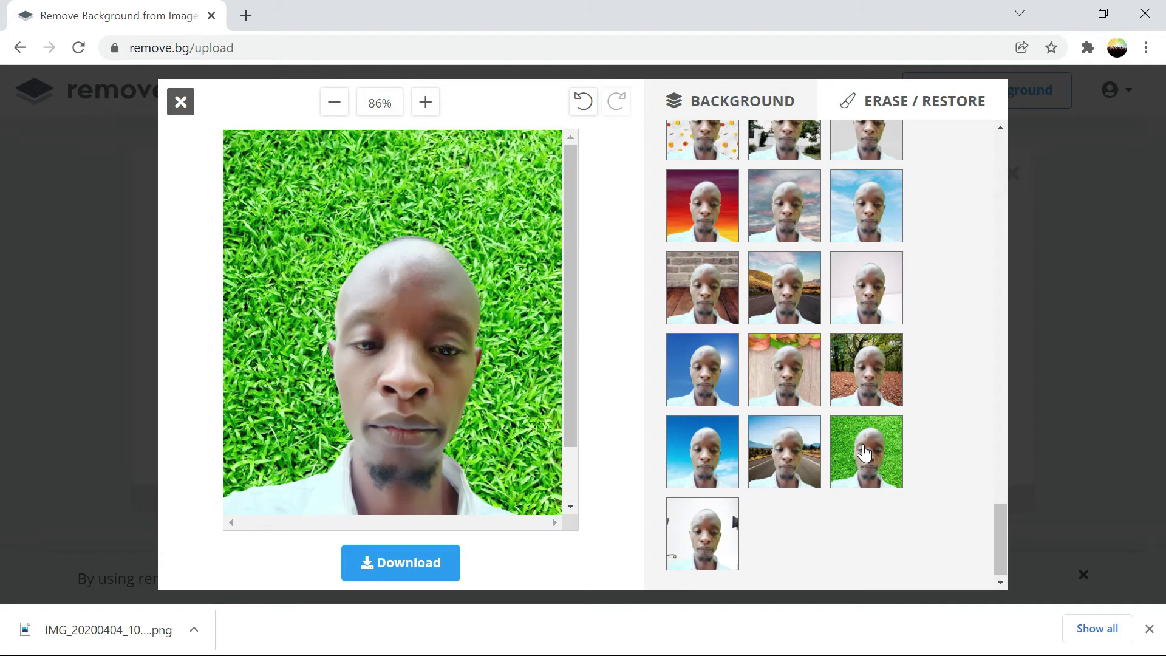
click(859, 226)
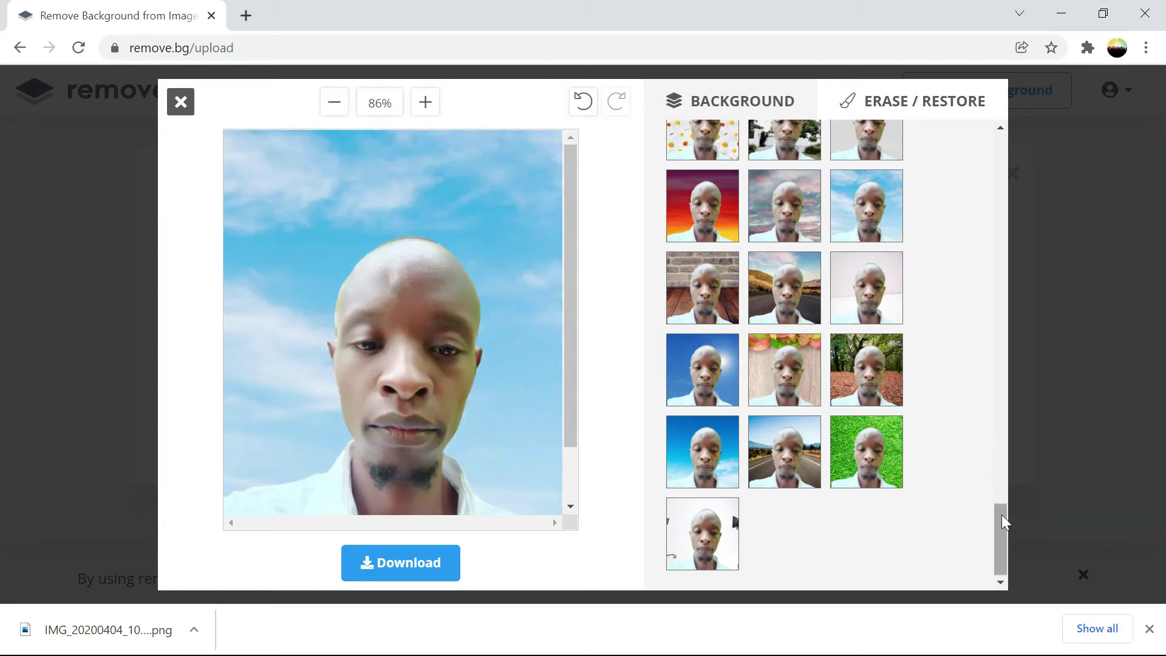
drag(1003, 546, 1012, 133)
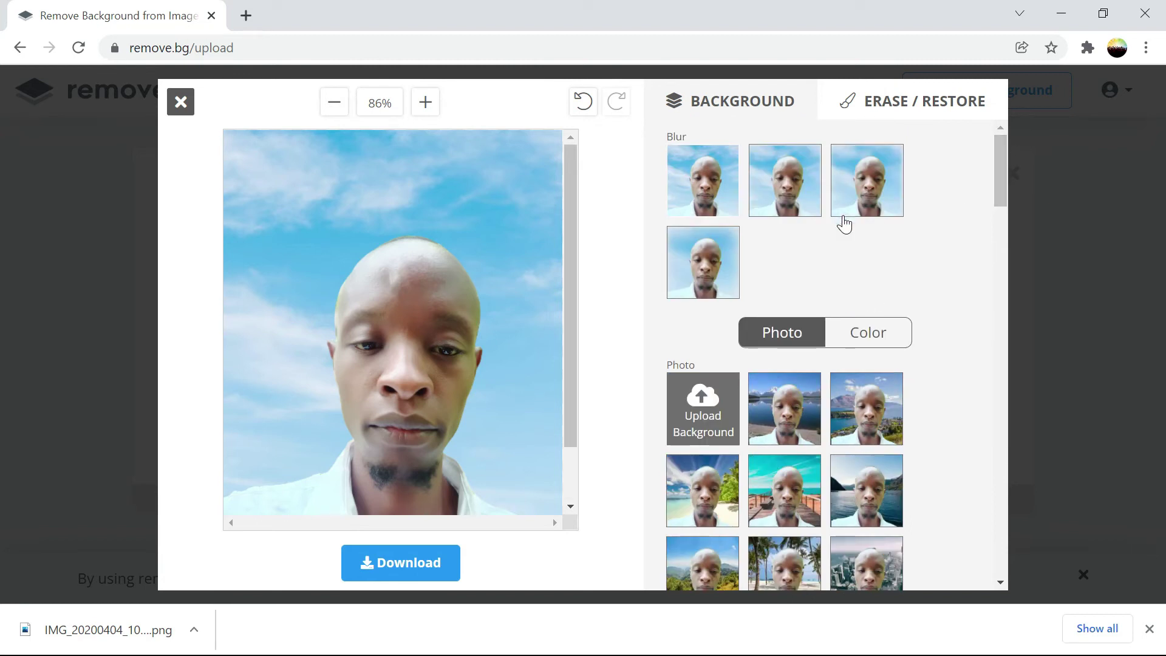
- Switch to plain colour backdrops and preview purple behind the portrait
click(844, 335)
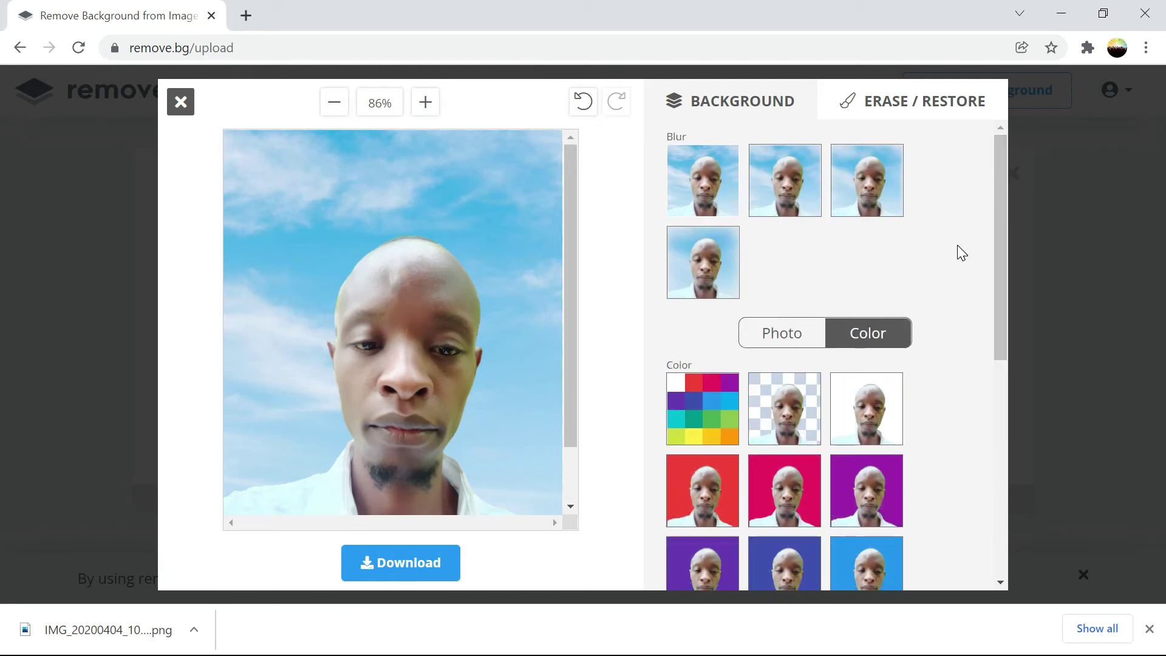
drag(999, 216, 1008, 326)
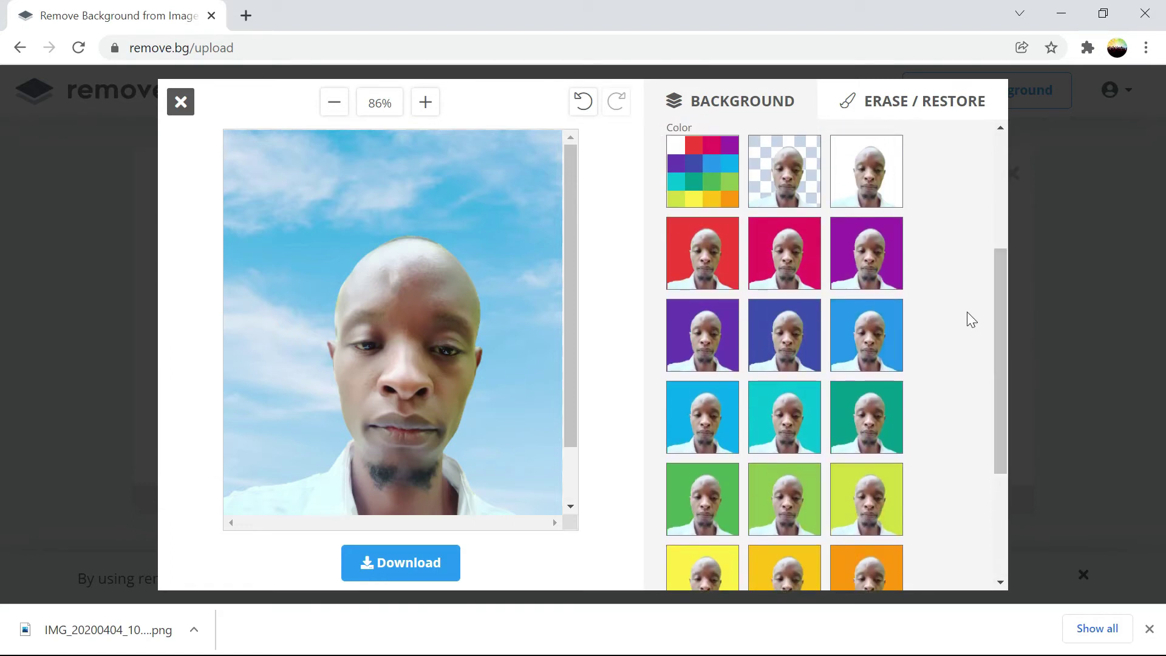
click(875, 275)
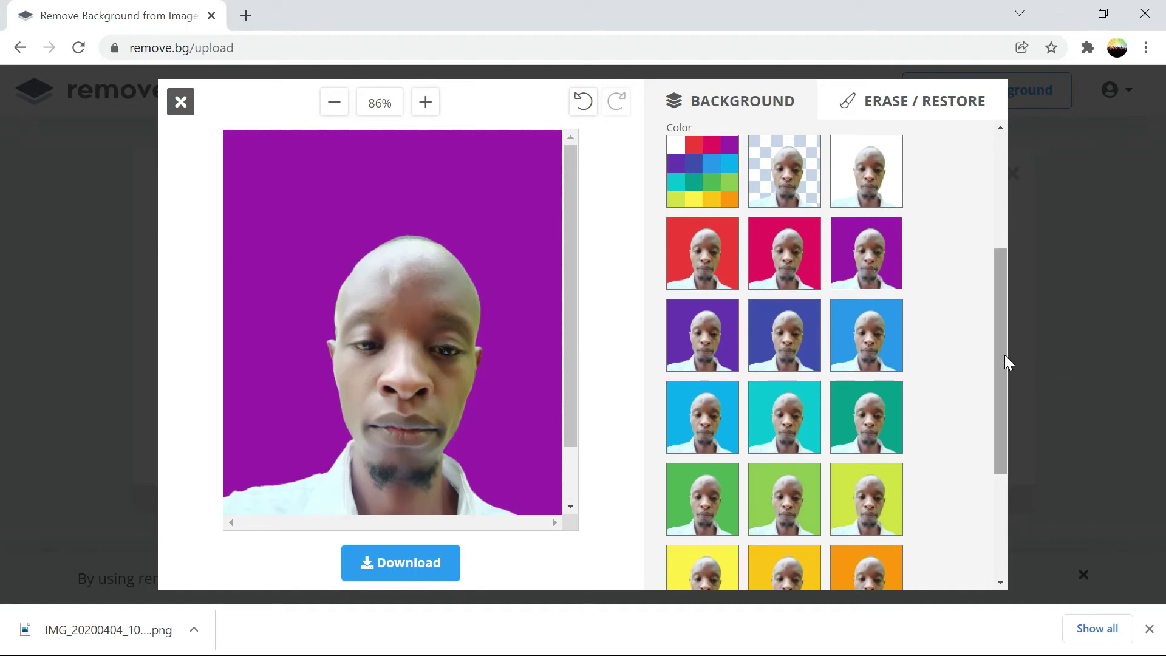
drag(1005, 355, 1013, 468)
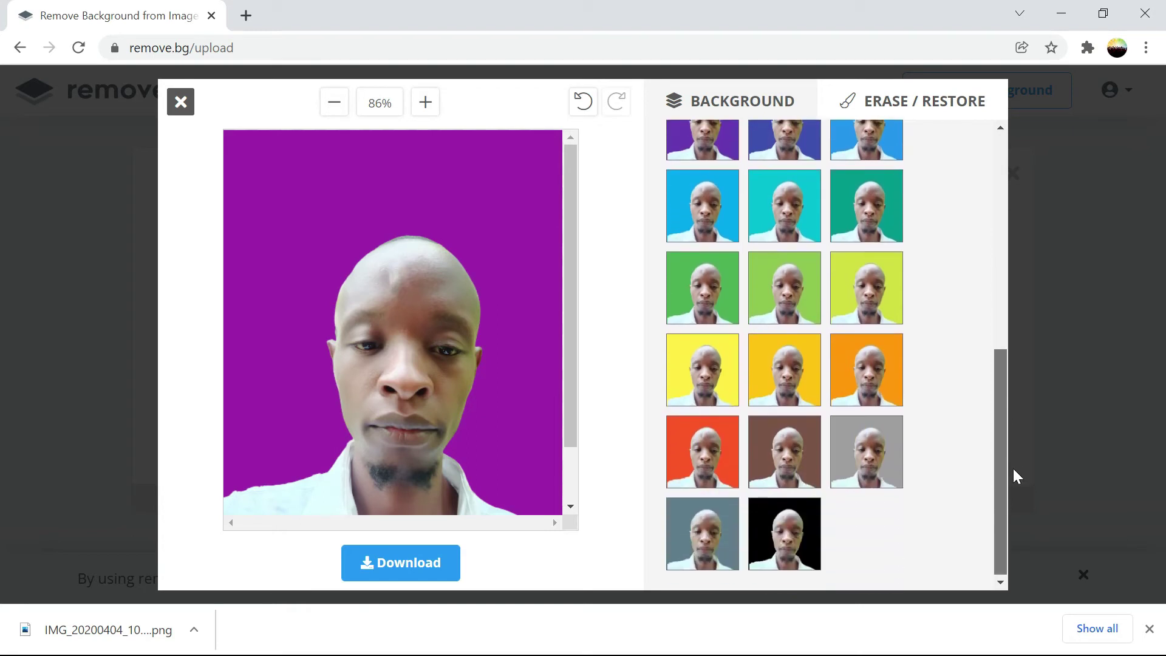
- Try red and light blue, then set the background back to transparent
click(703, 459)
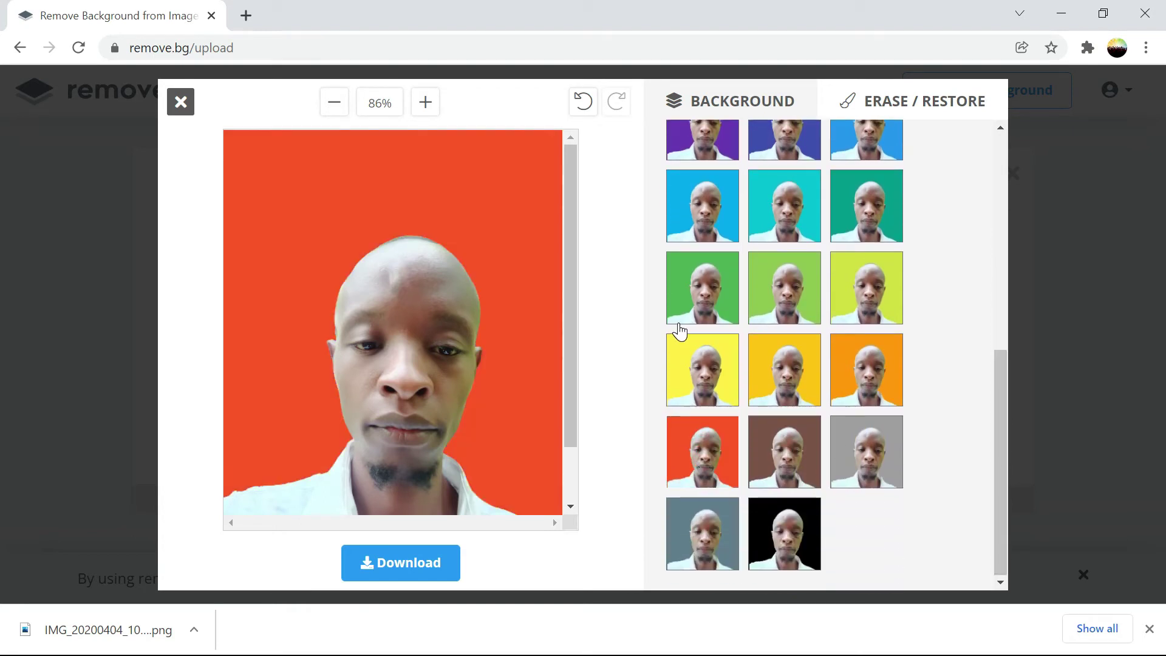
click(695, 225)
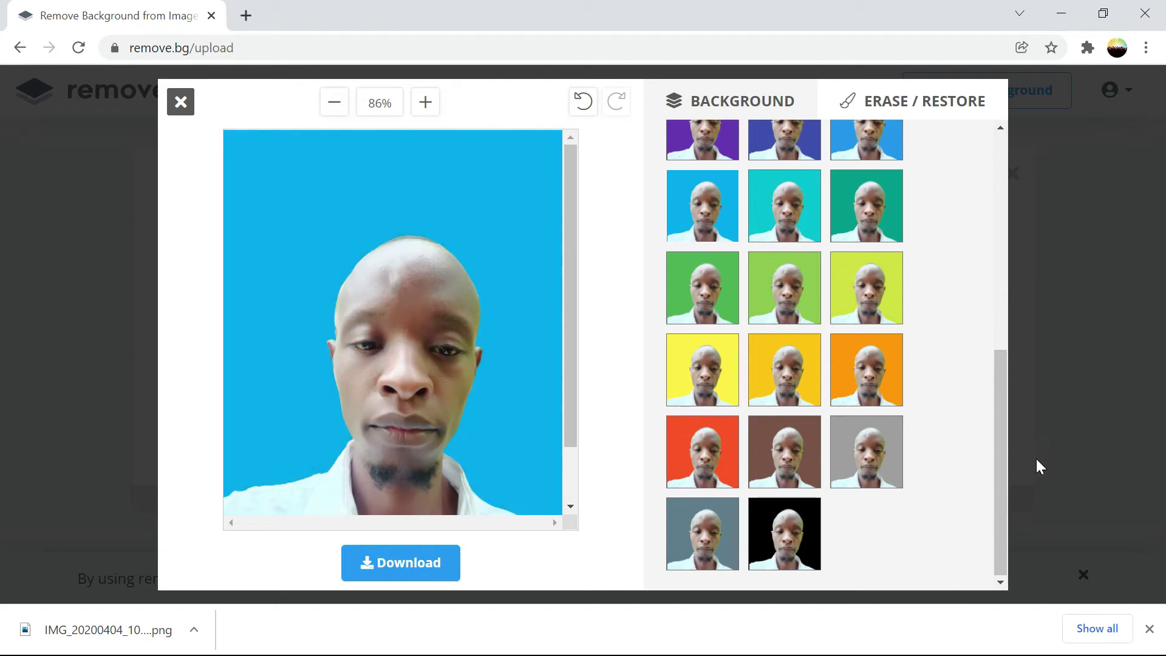
drag(1002, 451, 993, 146)
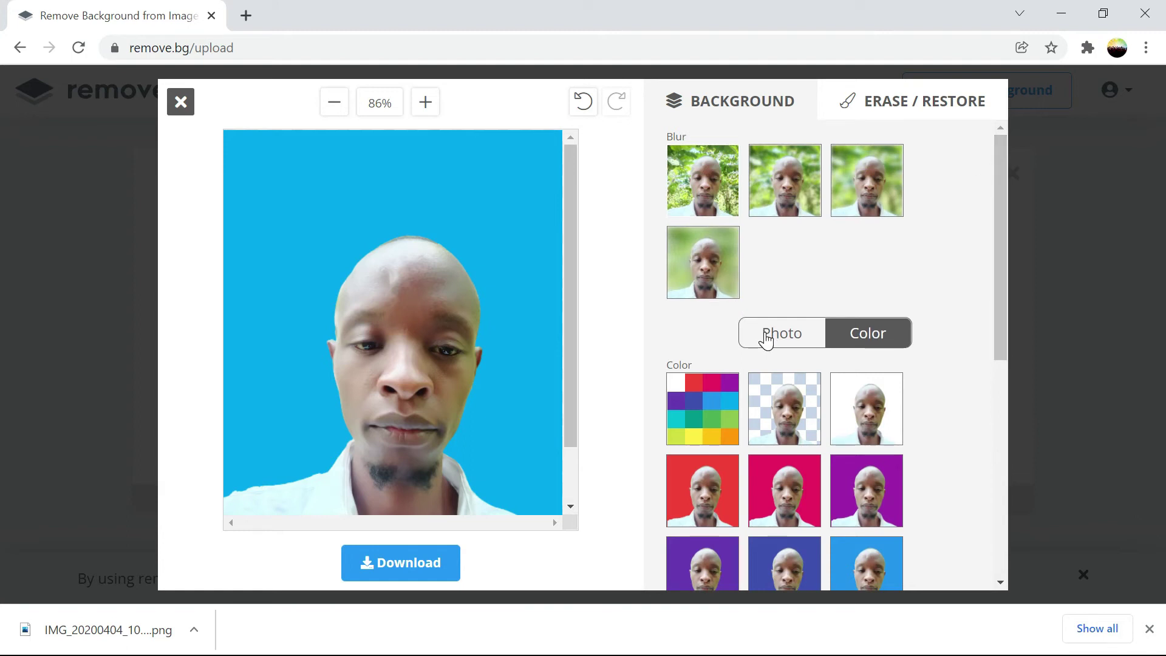
click(776, 412)
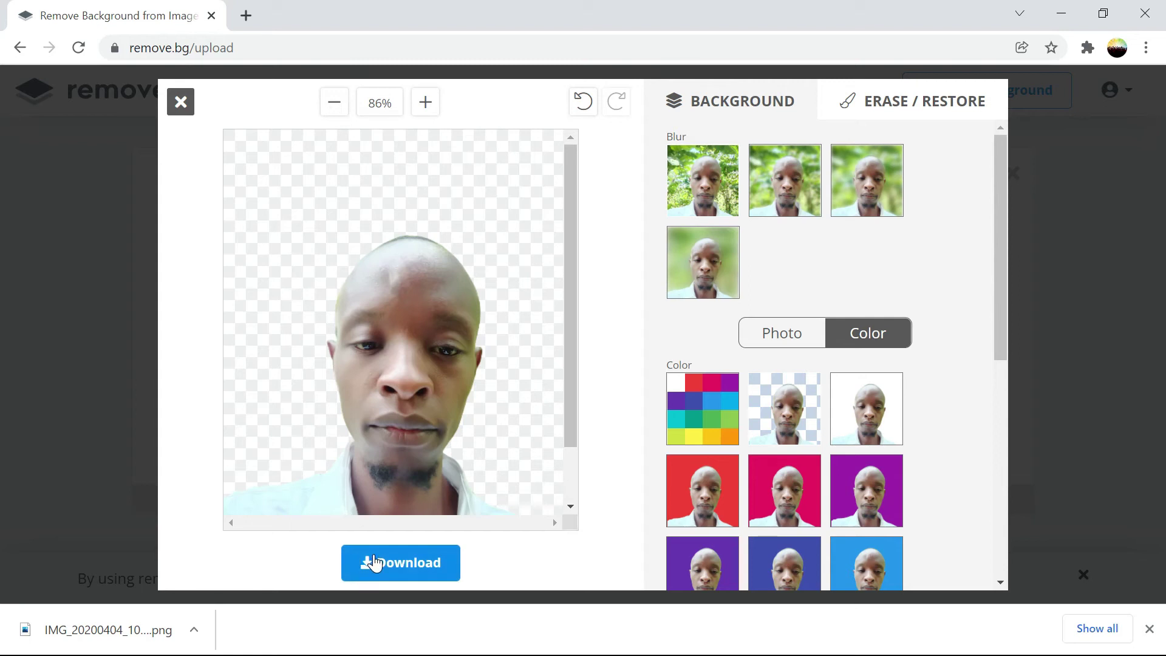
click(375, 563)
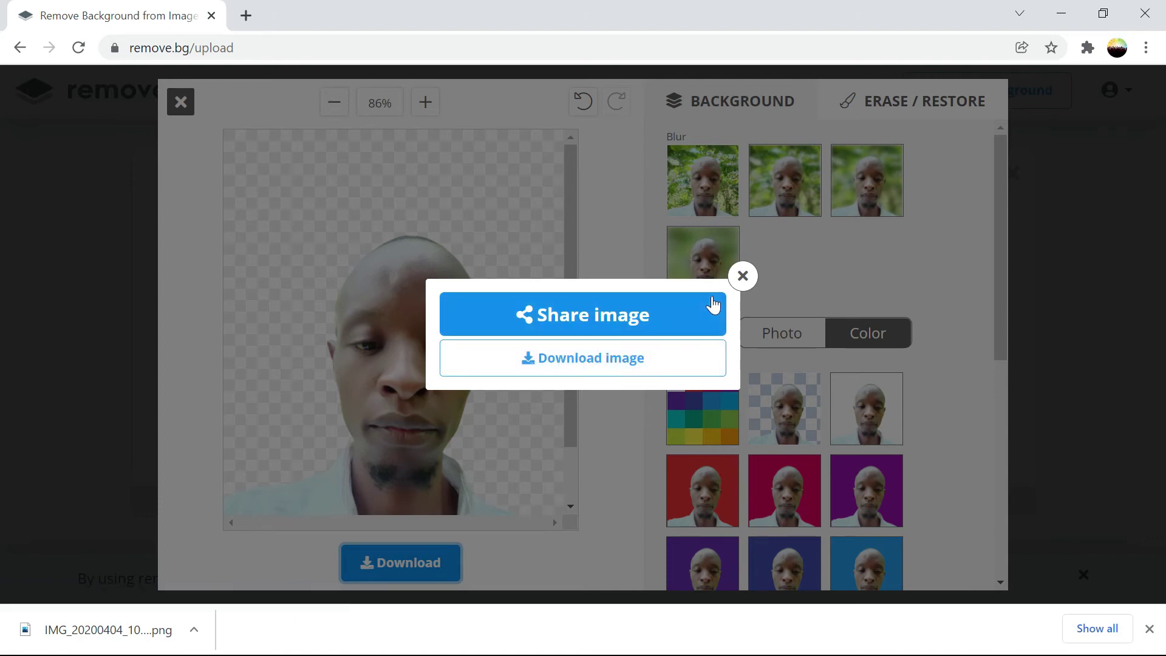
click(743, 277)
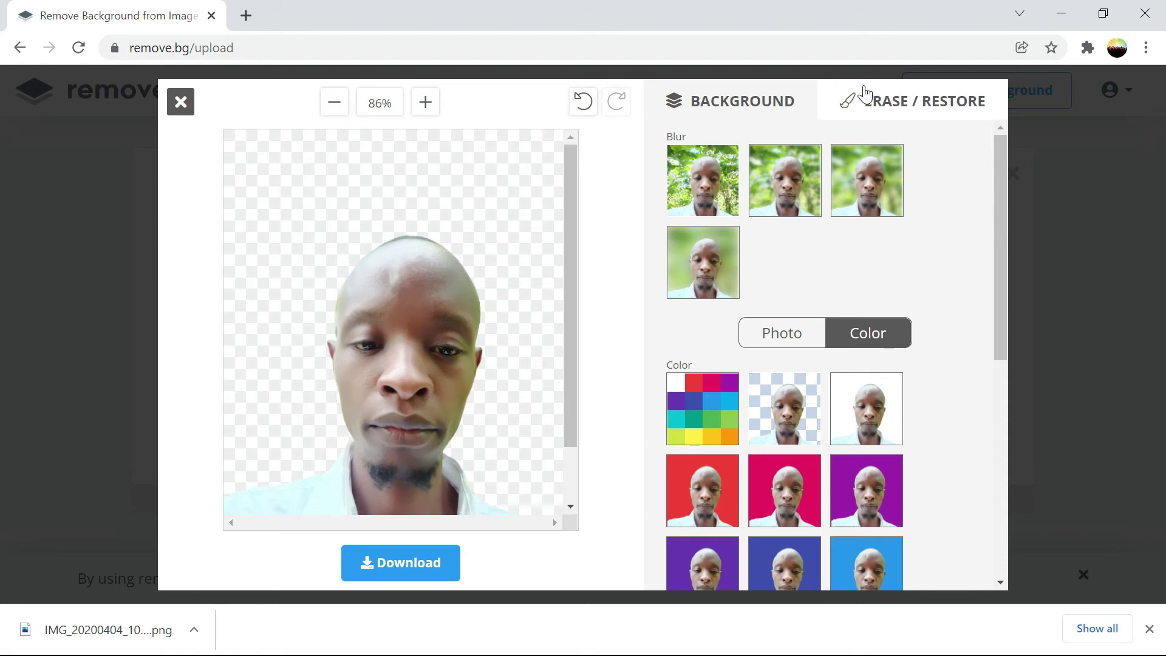
- With the Restore brush, paint original foliage back along the left side of the photo
click(884, 103)
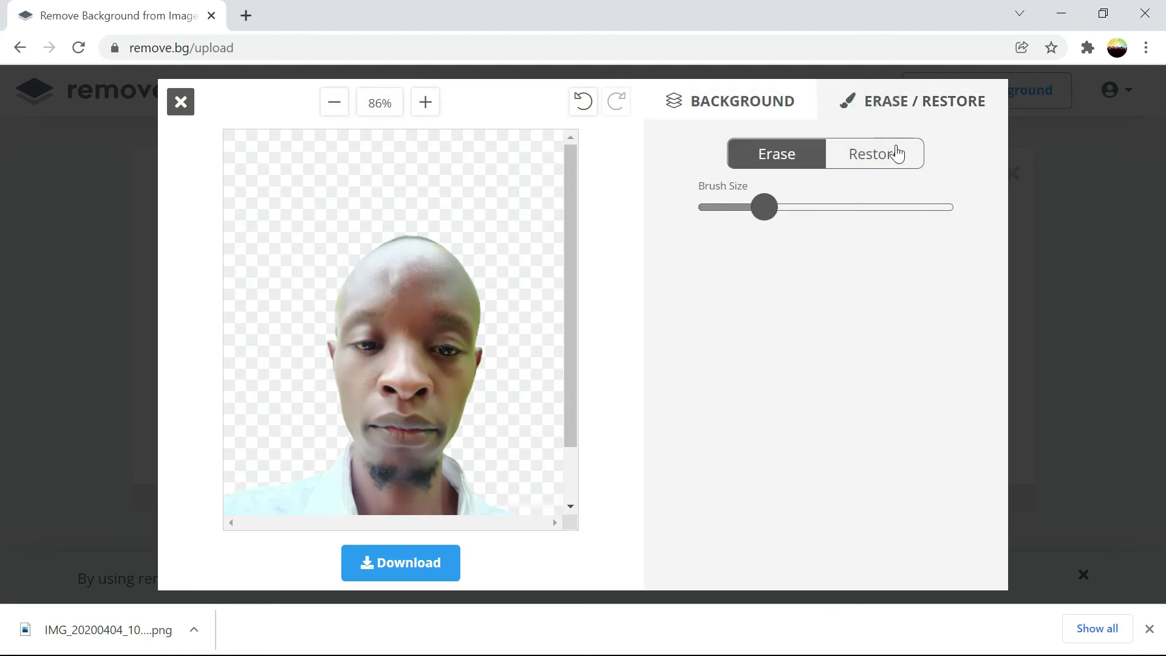
click(890, 160)
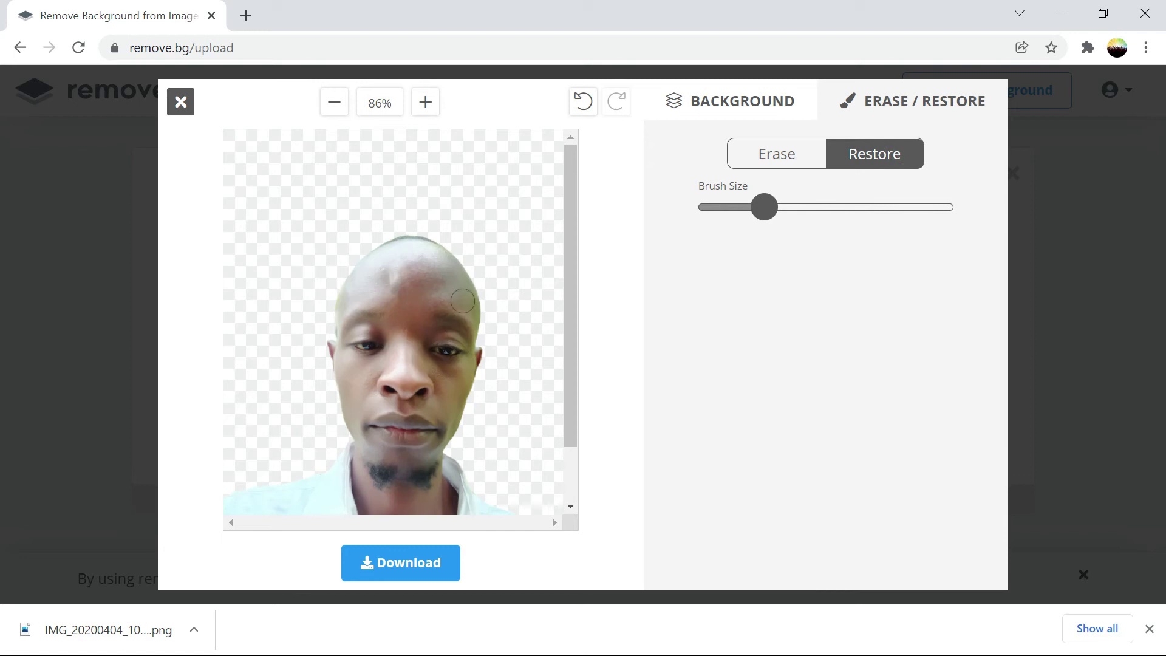
mouse_move(341, 263)
mouse_down()
mouse_move(312, 369)
mouse_move(336, 441)
mouse_move(310, 417)
mouse_move(310, 329)
mouse_move(284, 451)
mouse_move(294, 467)
mouse_move(303, 450)
mouse_move(336, 450)
mouse_move(324, 466)
mouse_move(249, 480)
mouse_up()
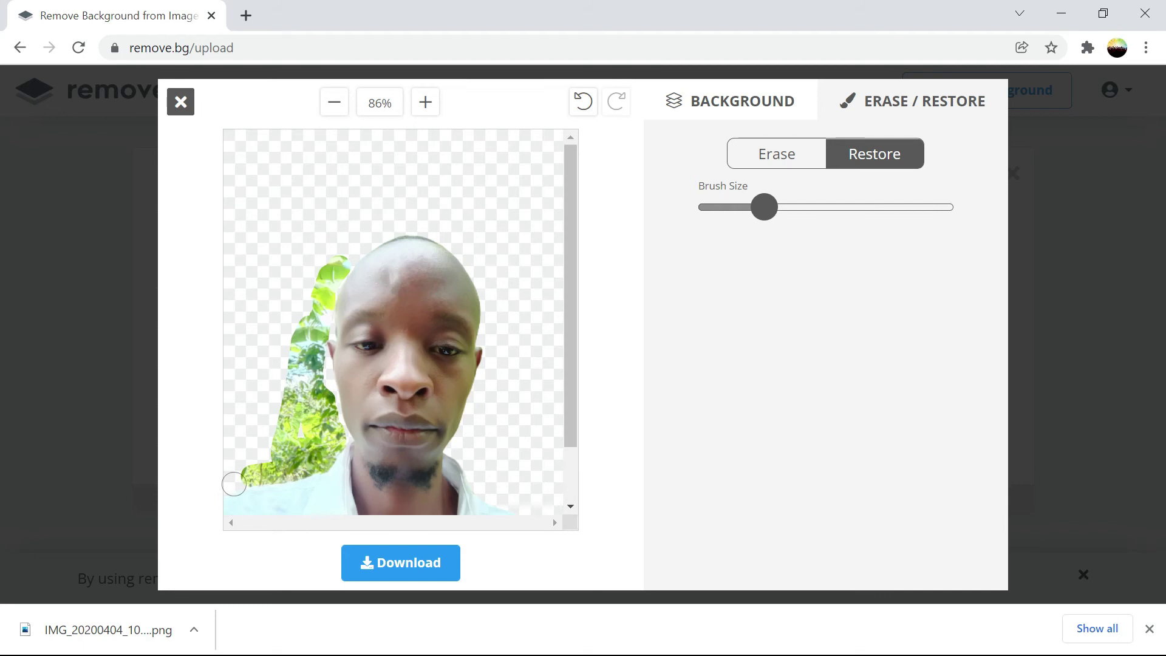
mouse_move(234, 484)
mouse_down()
mouse_move(260, 481)
mouse_move(264, 445)
mouse_move(241, 482)
mouse_move(227, 475)
mouse_move(275, 408)
mouse_move(287, 297)
mouse_move(255, 447)
mouse_move(315, 240)
mouse_move(321, 263)
mouse_move(298, 300)
mouse_move(307, 323)
mouse_move(333, 282)
mouse_move(315, 351)
mouse_move(267, 389)
mouse_move(258, 436)
mouse_move(242, 375)
mouse_move(261, 305)
mouse_move(222, 526)
mouse_move(237, 378)
mouse_move(228, 128)
mouse_move(259, 236)
mouse_move(250, 296)
mouse_move(248, 163)
mouse_move(284, 135)
mouse_move(321, 144)
mouse_move(334, 309)
mouse_move(336, 147)
mouse_move(338, 286)
mouse_up()
mouse_move(315, 149)
mouse_down()
mouse_move(311, 253)
mouse_move(311, 139)
mouse_move(293, 206)
mouse_move(302, 260)
mouse_move(296, 280)
mouse_move(292, 241)
mouse_move(267, 314)
mouse_move(275, 143)
mouse_move(289, 164)
mouse_move(263, 134)
mouse_move(263, 220)
mouse_up()
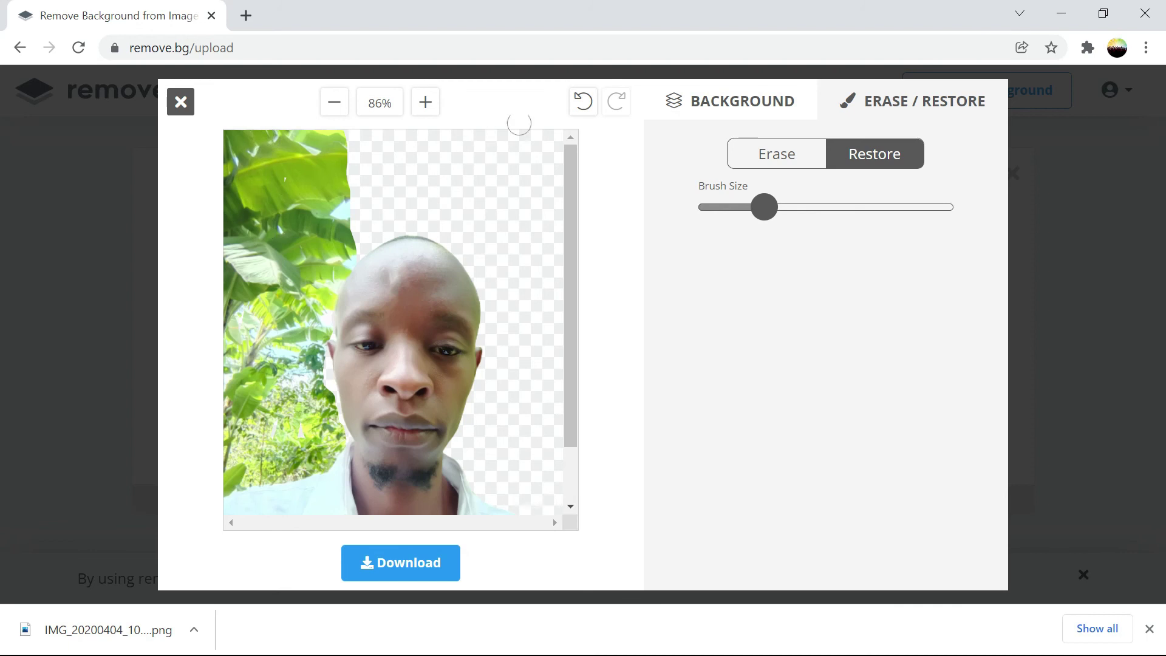
- Undo all four restore strokes, returning the portrait to transparency
click(585, 101)
click(585, 101)
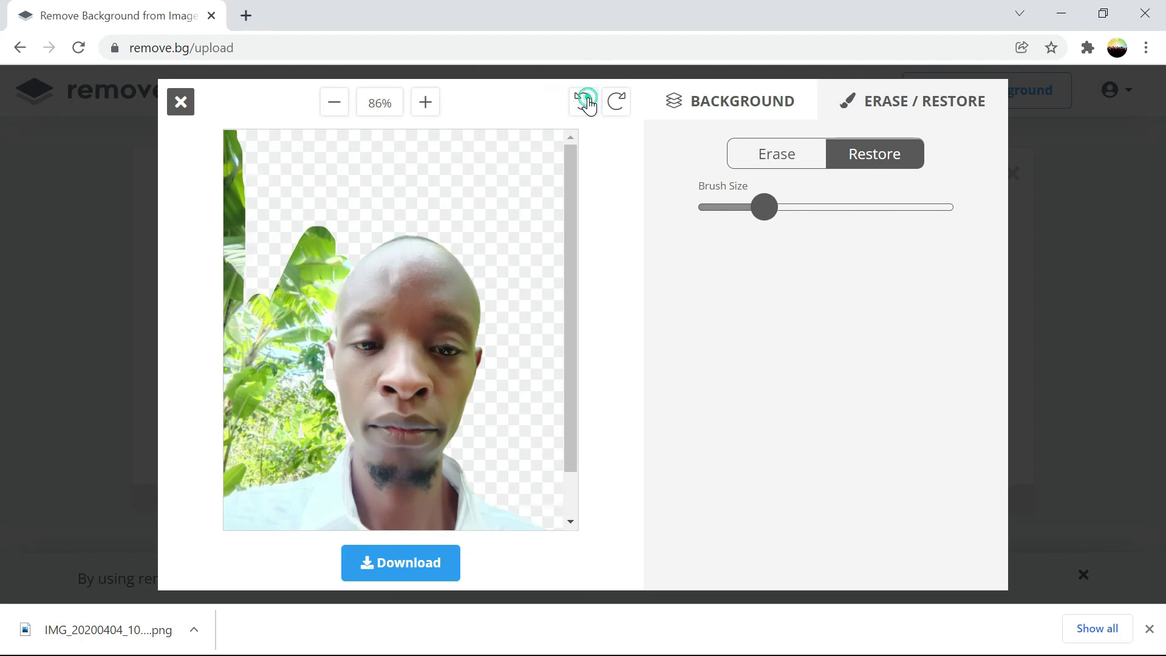
click(585, 101)
click(585, 101)
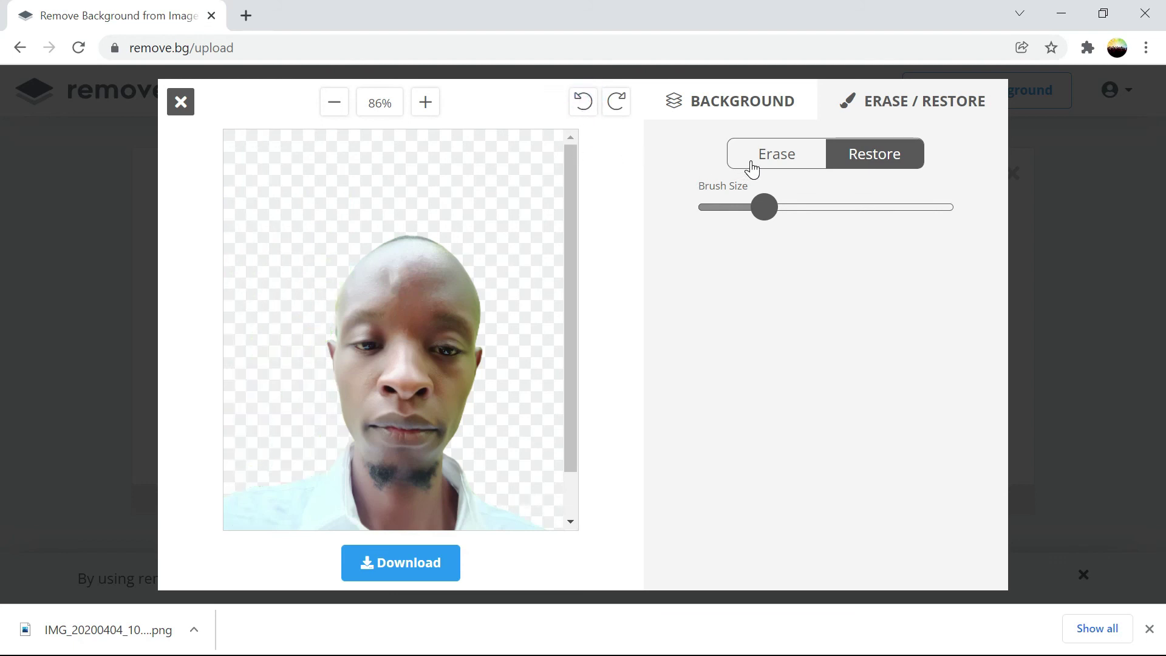
- Restore a leaf patch beside the head, then erase it with a smaller Erase brush
mouse_move(358, 246)
mouse_down()
mouse_move(320, 319)
mouse_move(324, 297)
mouse_up()
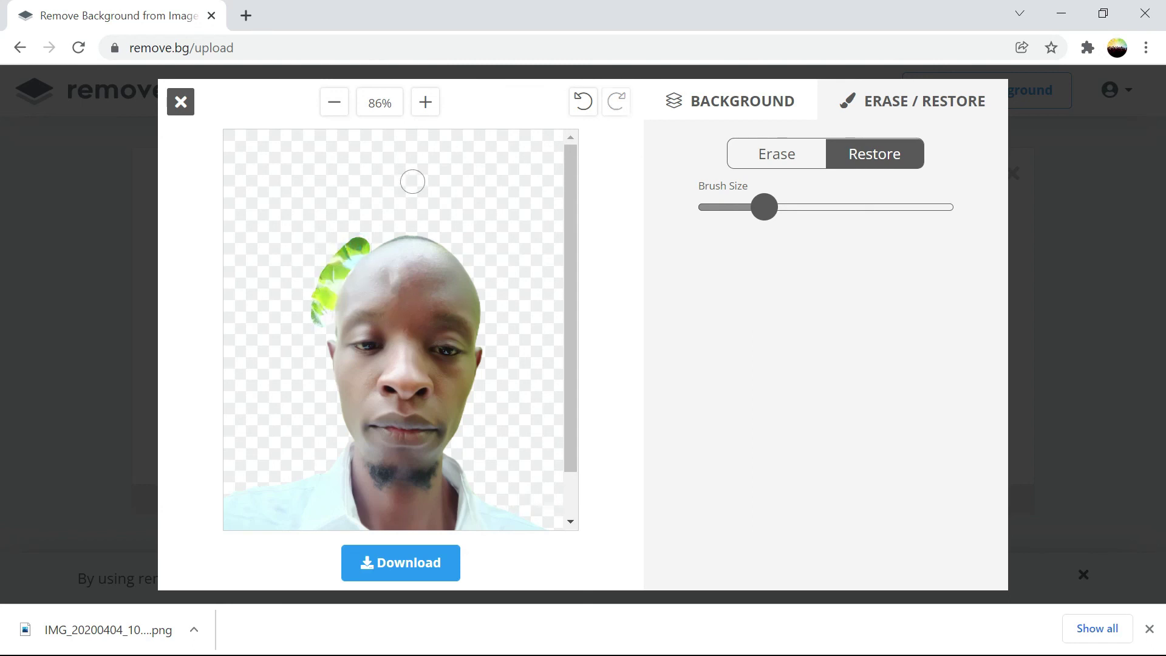
click(736, 162)
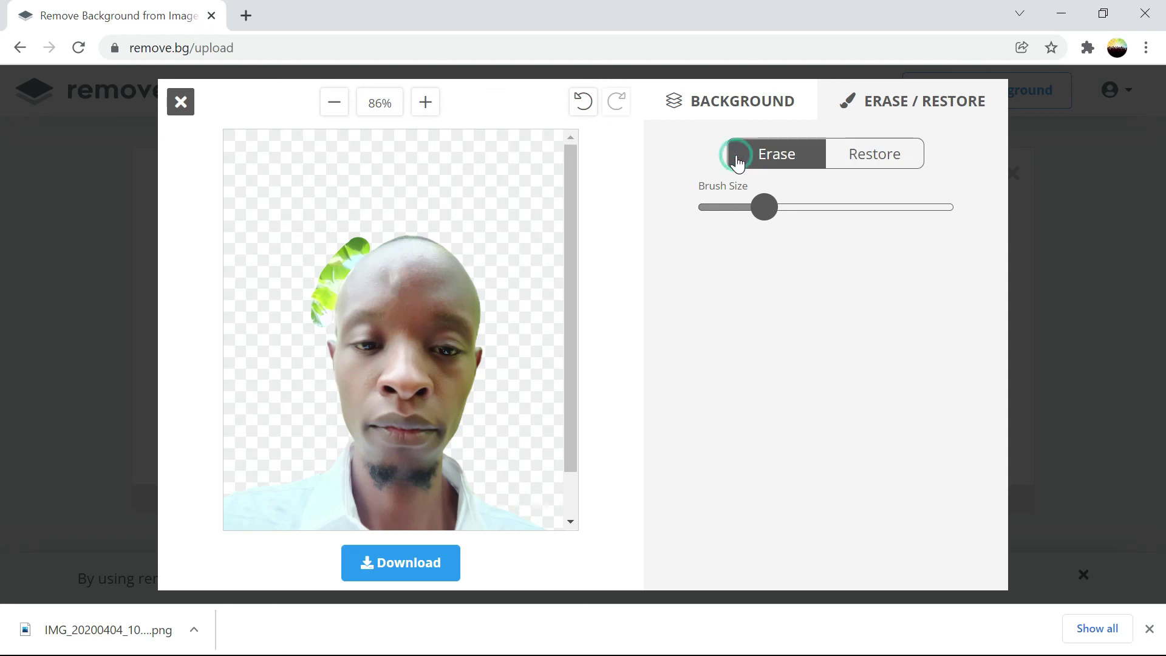
drag(760, 210, 736, 215)
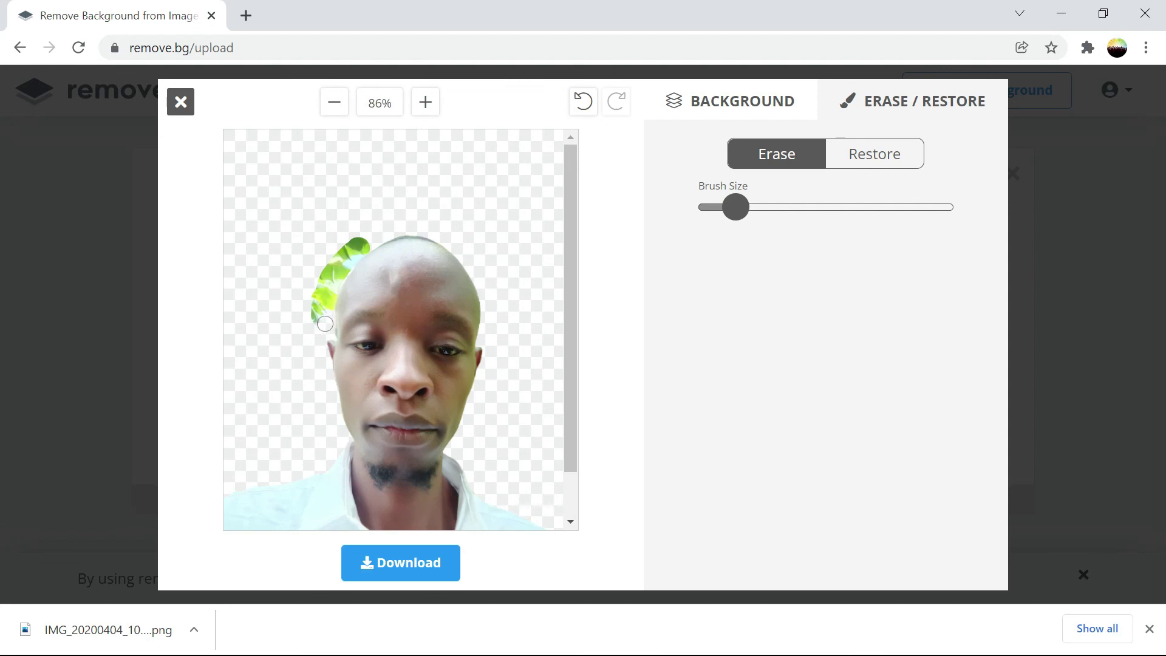
drag(324, 317, 330, 285)
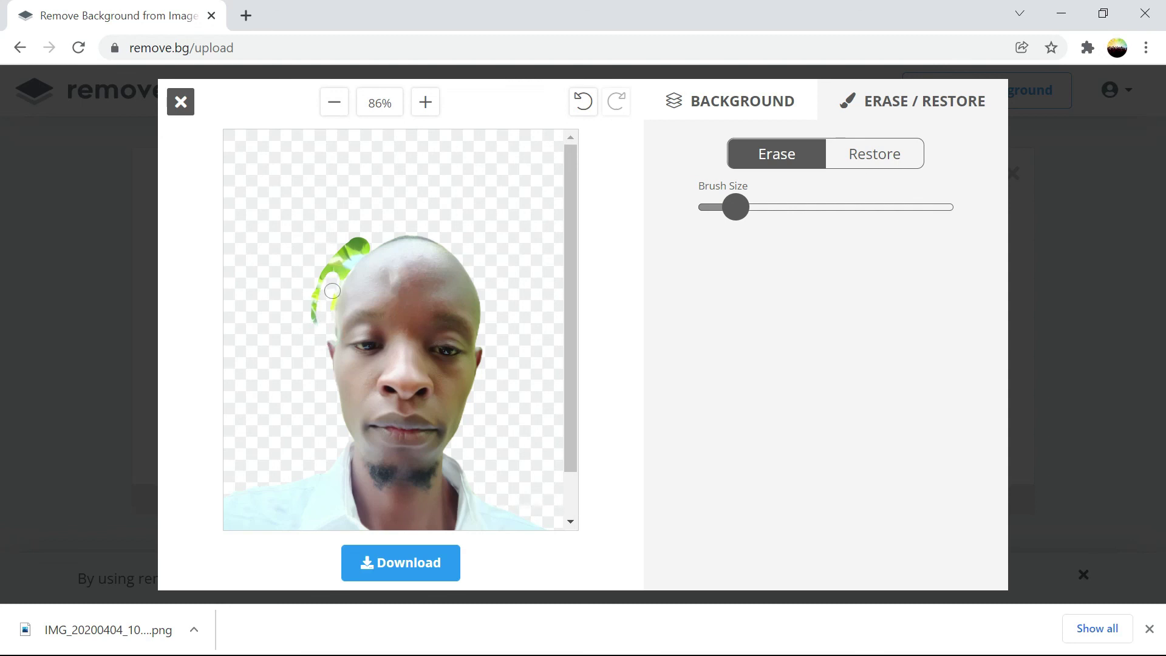